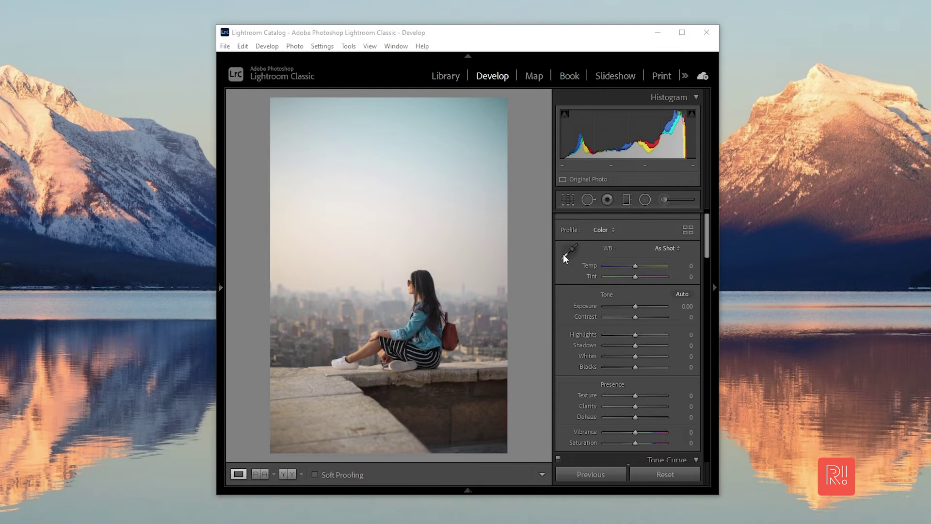
- Sample white balance from a neutral patch of hazy sky for Temp -4 and Tint +1
click(565, 256)
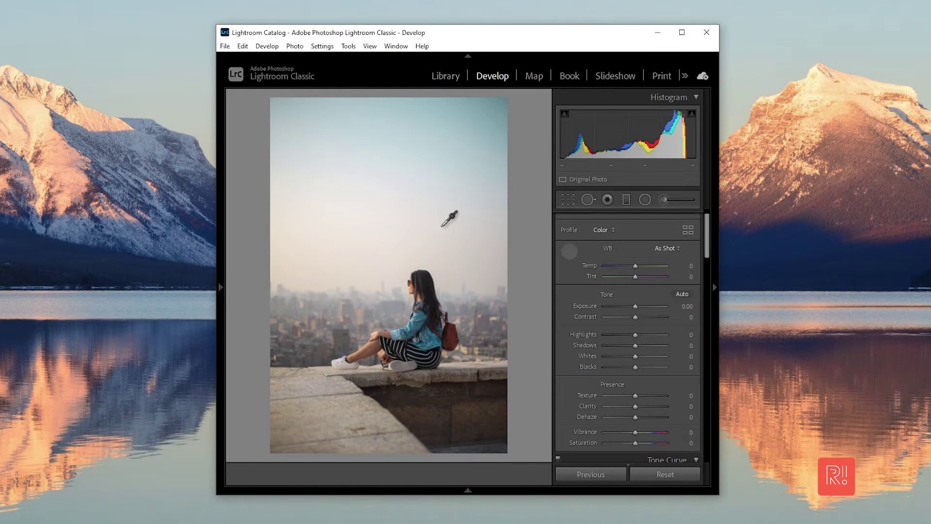
click(376, 205)
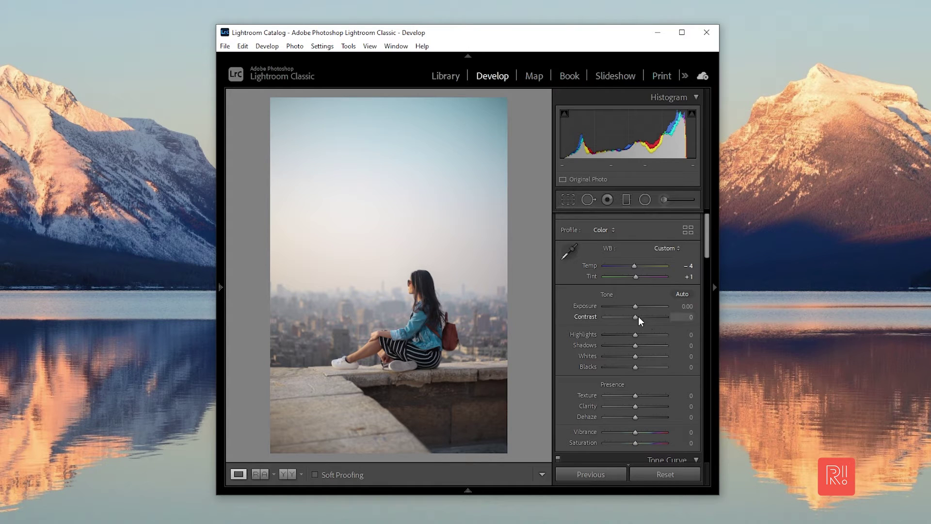
- Set the Basic tone sliders to Contrast +46, Highlights +25, Whites +19 and Blacks +19
drag(635, 317, 651, 325)
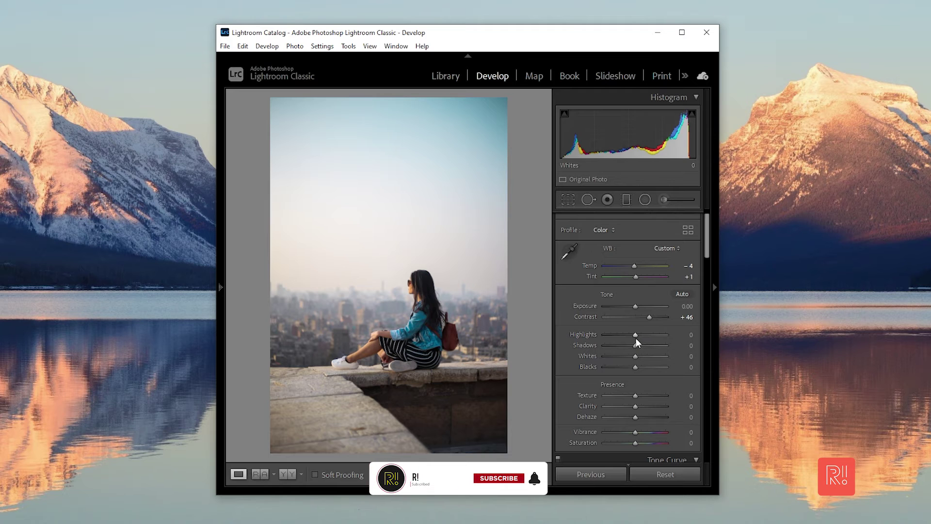
drag(635, 334, 642, 335)
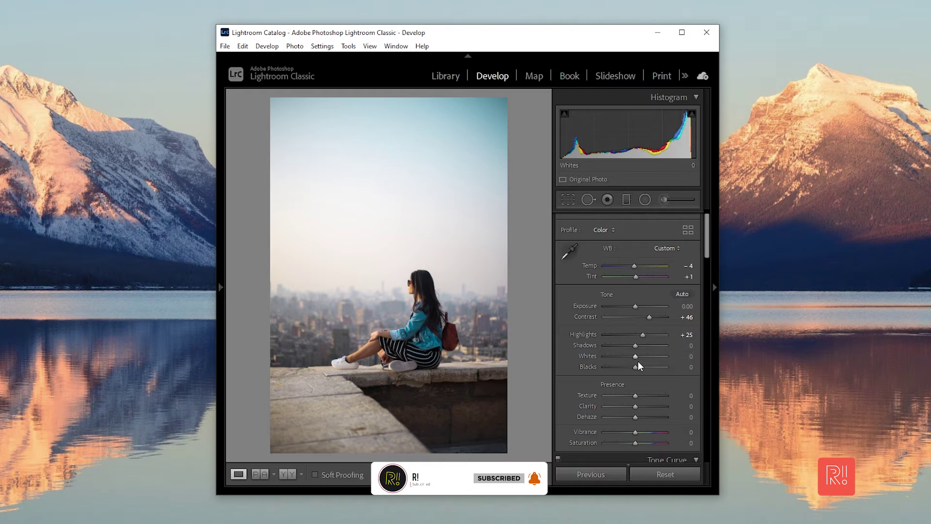
drag(636, 355, 642, 356)
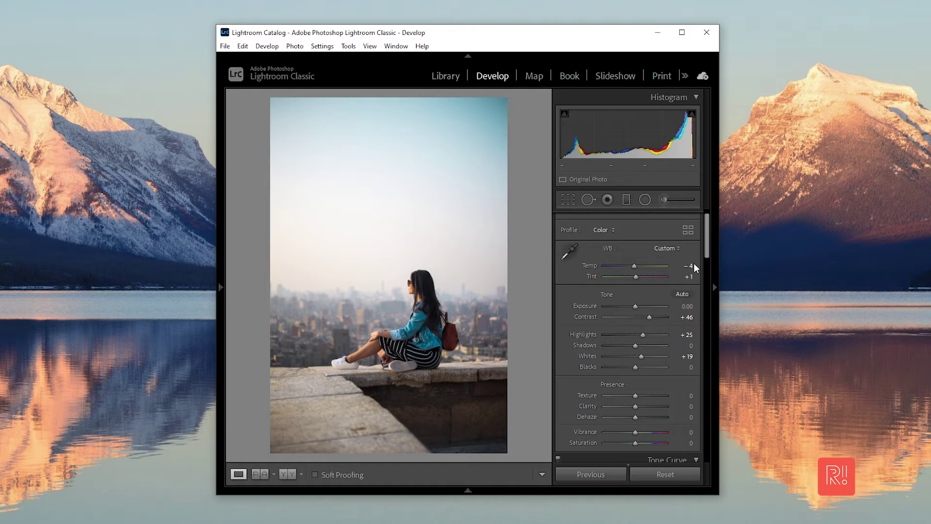
scroll(709, 239, down, 1)
scroll(708, 244, down, 1)
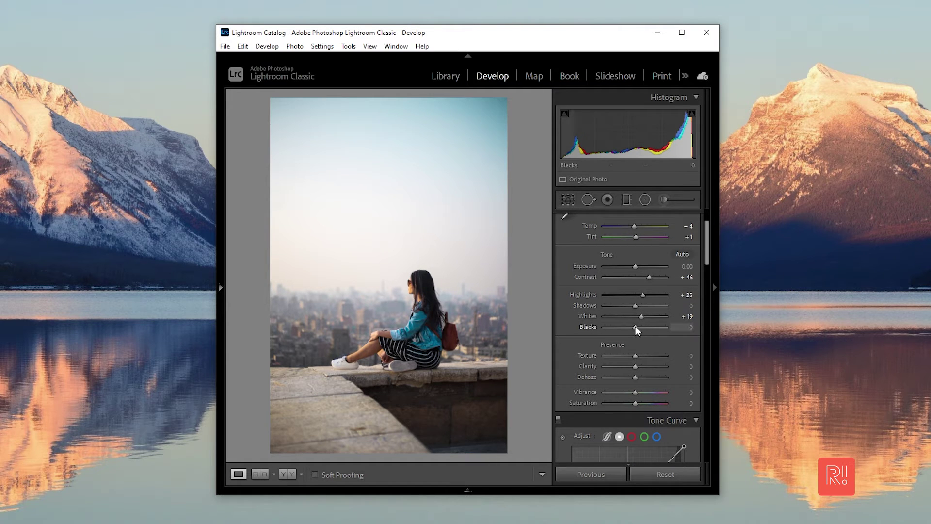
drag(635, 327, 641, 326)
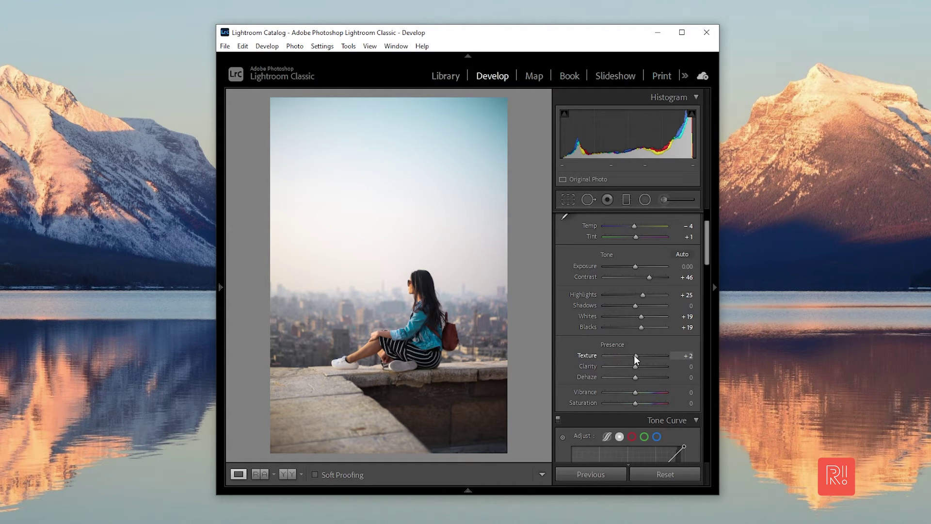
- Drag the Presence Texture slider down to -19
drag(632, 355, 630, 355)
- Set Clarity +9, Dehaze +14, Vibrance +16 and Saturation -23 in Presence
drag(633, 367, 638, 367)
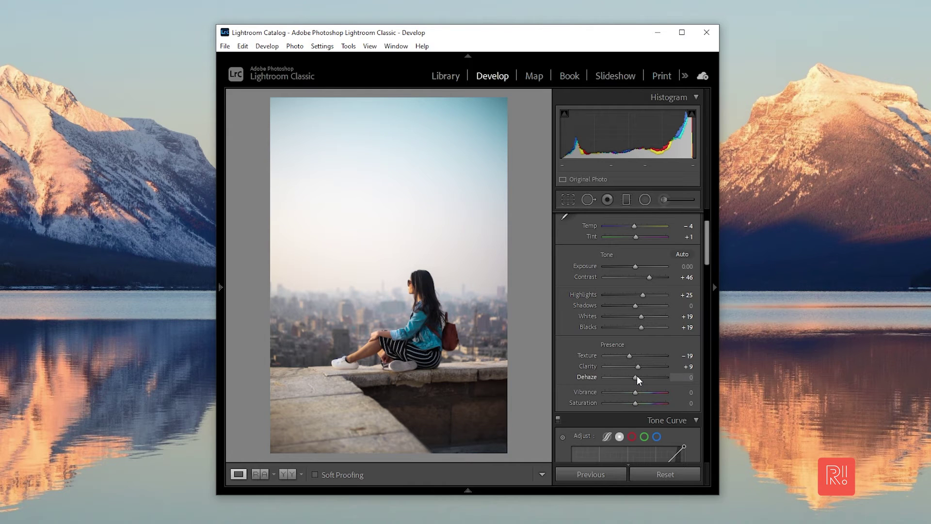
drag(639, 375, 641, 375)
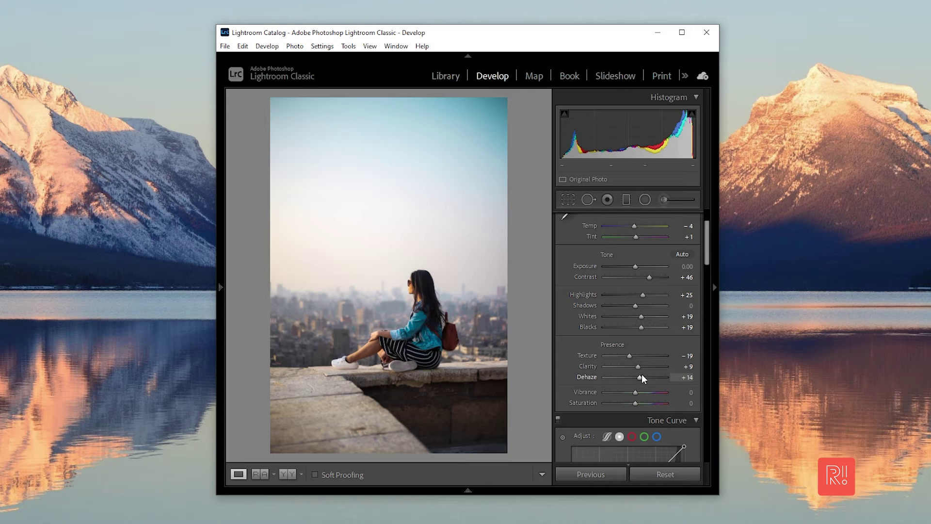
drag(636, 391, 639, 392)
drag(633, 403, 631, 404)
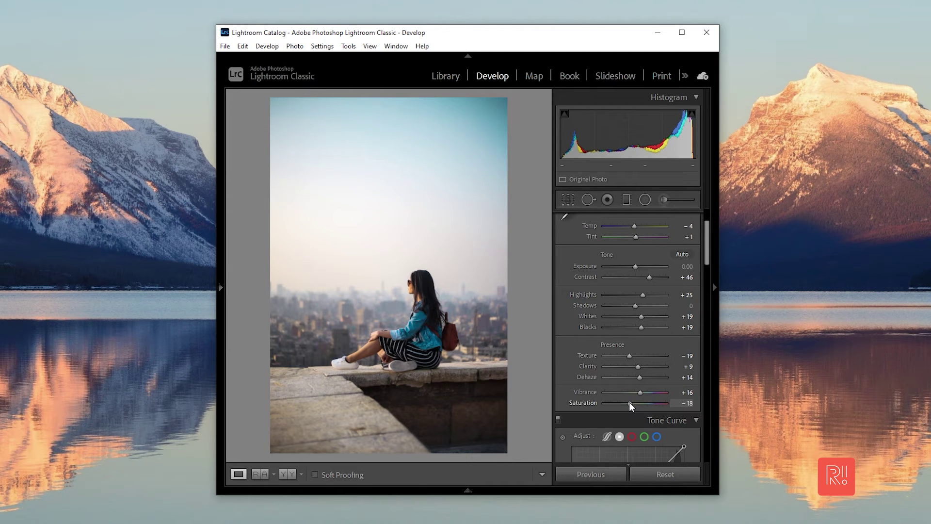
drag(628, 401, 628, 402)
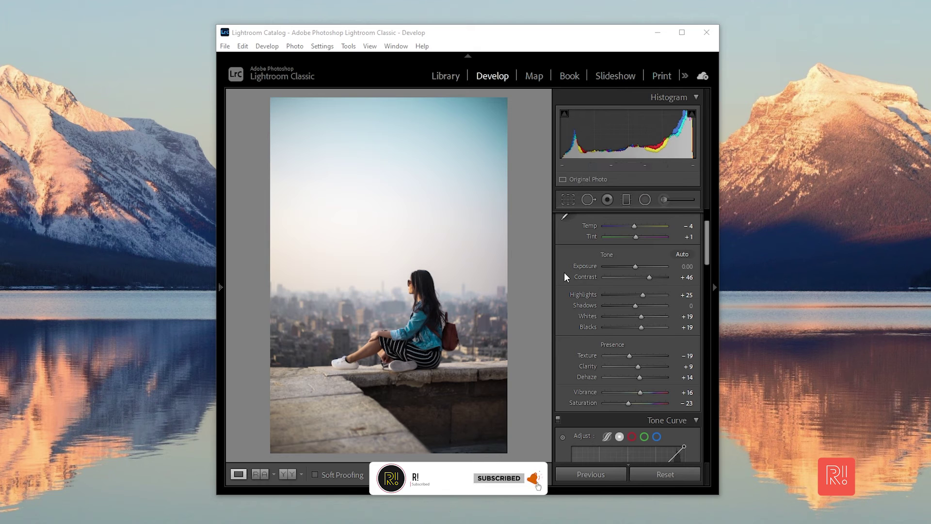
- Add a shadow point and an upper-tone point to the Tone Curve, then fine-tune the shadow point
scroll(613, 252, up, 3)
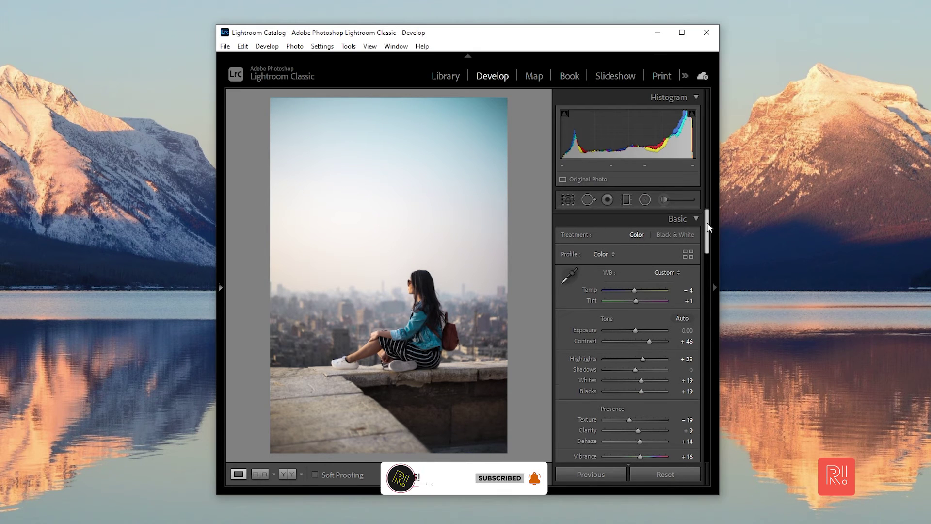
drag(708, 228, 709, 262)
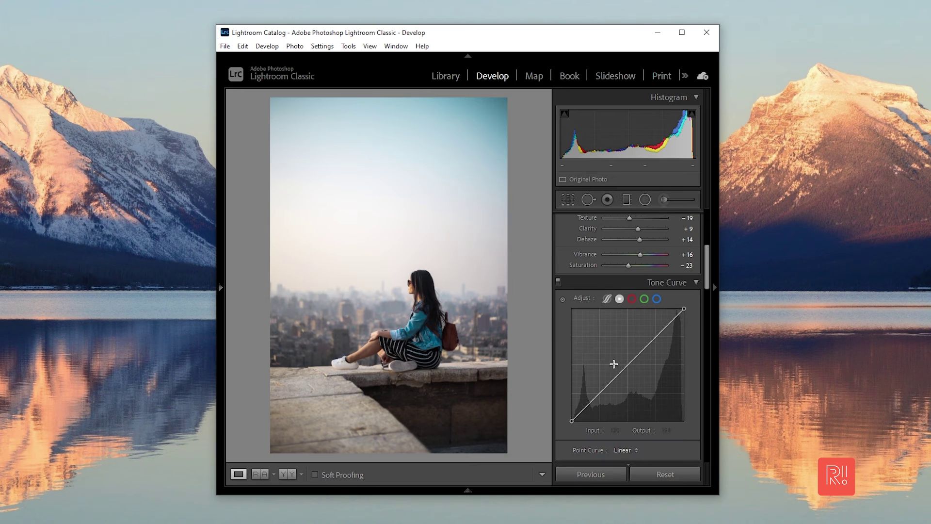
mouse_move(572, 419)
drag(597, 394, 600, 398)
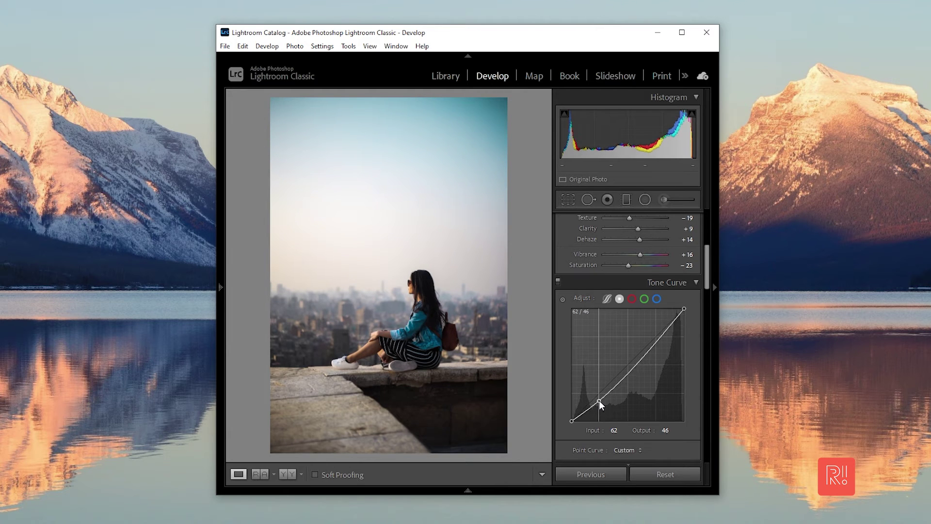
drag(653, 341, 656, 347)
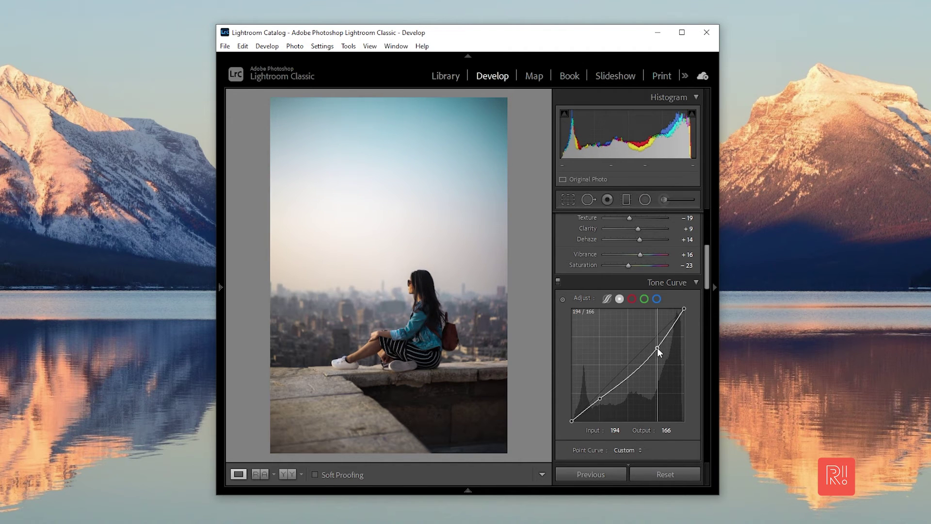
drag(599, 399, 595, 396)
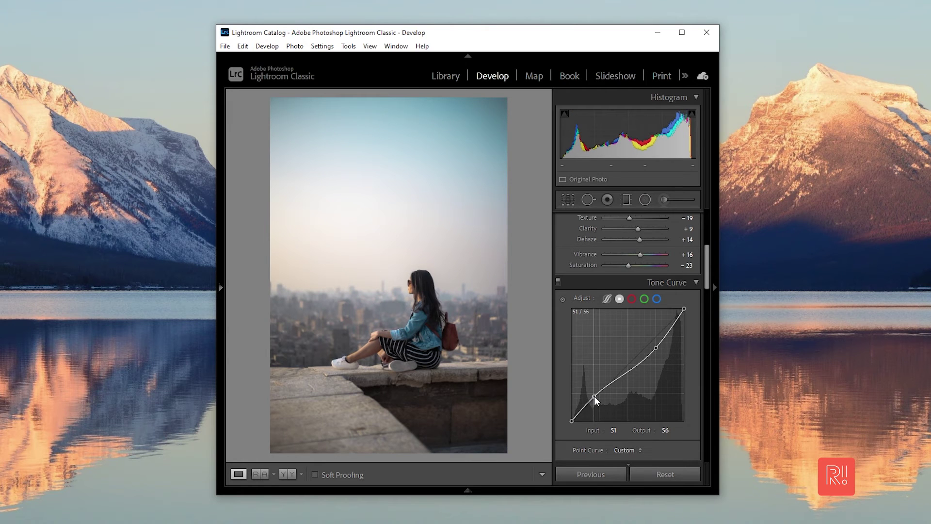
drag(594, 396, 595, 397)
drag(707, 283, 703, 314)
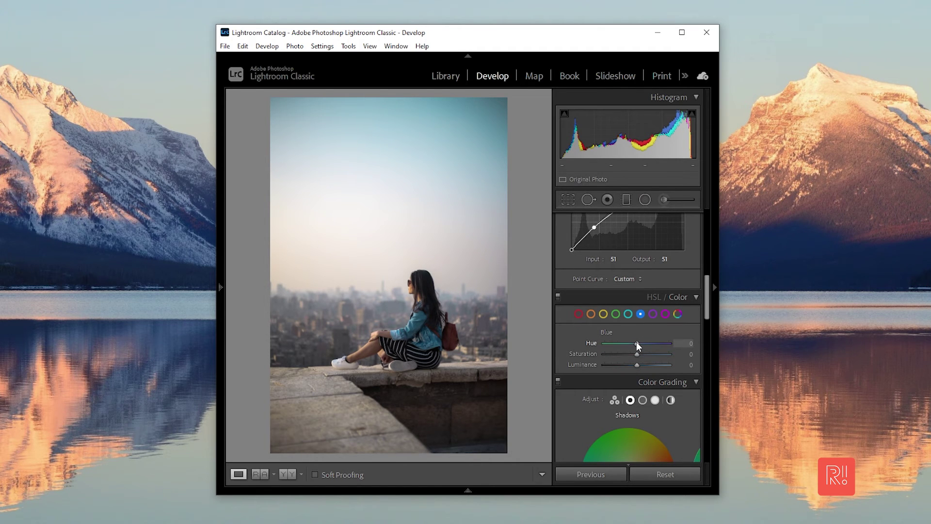
- Set Blue HSL to Luminance -27 and Saturation +72, with Blue Hue reset to 0
drag(636, 343, 630, 342)
key(ctrl+z)
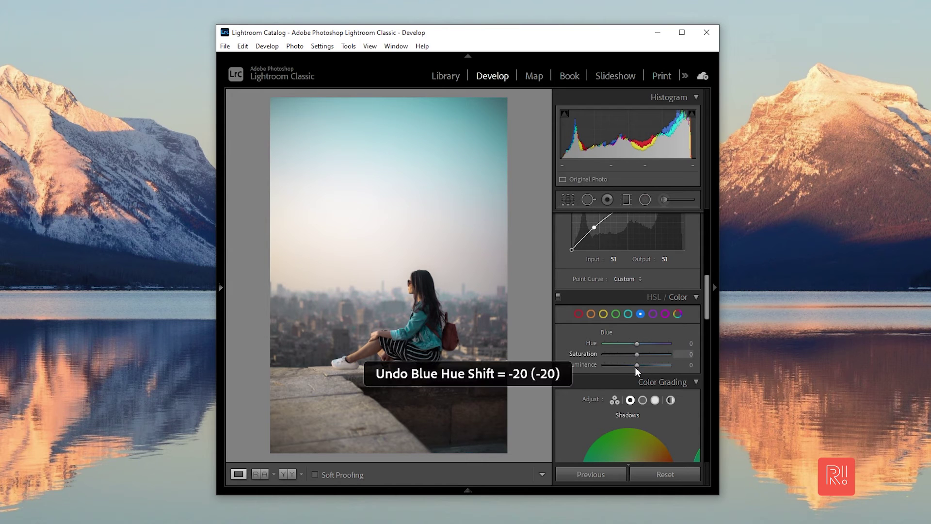
drag(636, 364, 629, 368)
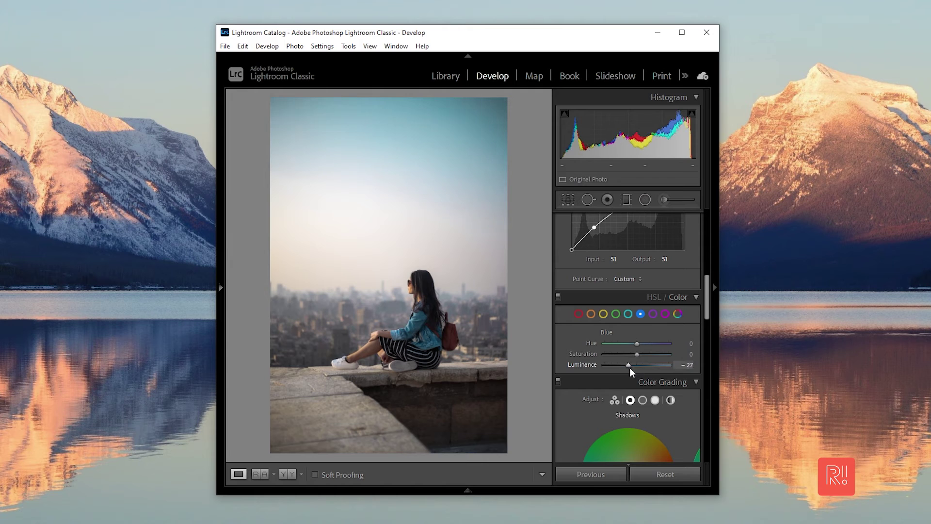
mouse_move(636, 357)
mouse_down()
mouse_move(664, 354)
mouse_move(621, 342)
mouse_move(634, 344)
mouse_up()
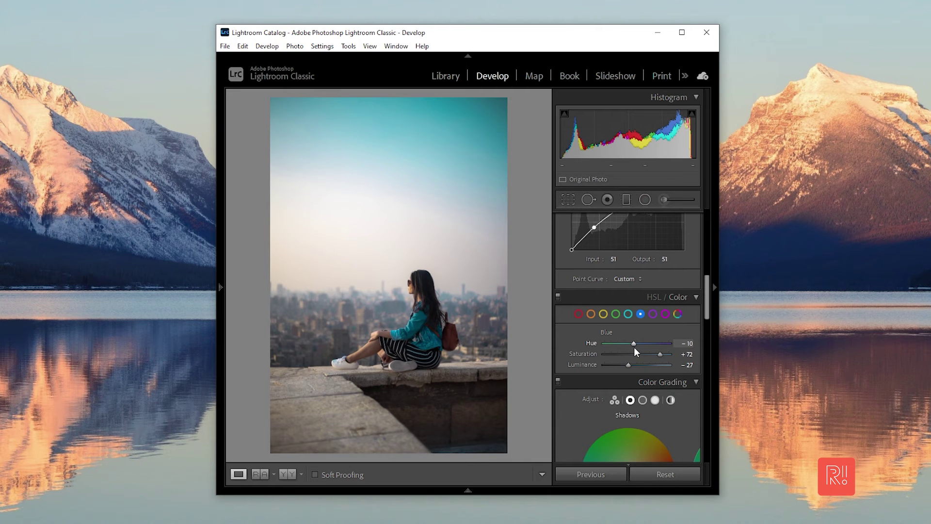
double_click(645, 345)
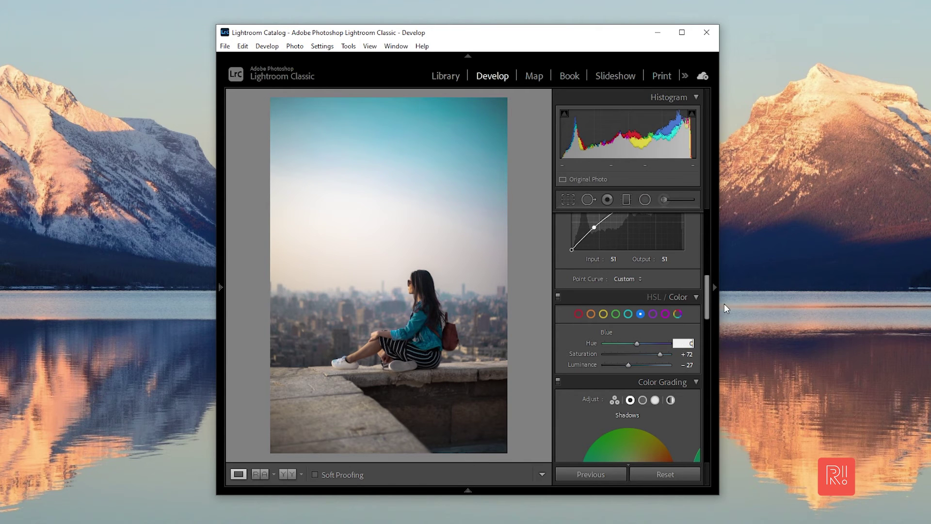
click(591, 314)
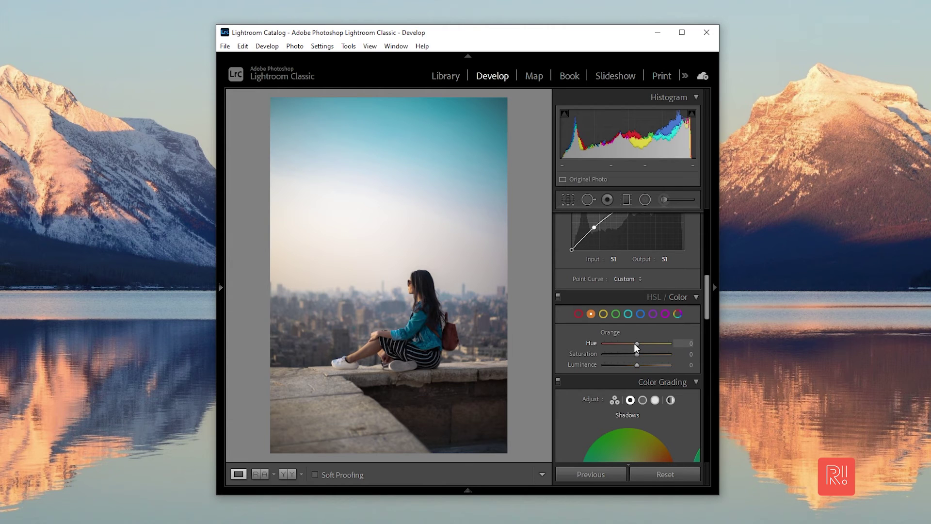
- Push the Orange slider in HSL/Color to the right
drag(641, 345, 662, 345)
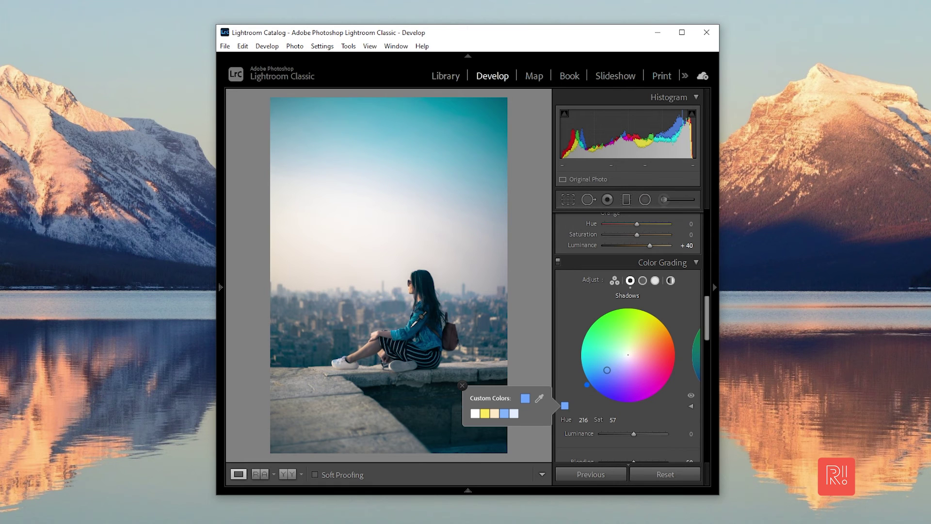
- Switch Color Grading between Highlights and Shadows and set Shadows Luminance to -50
click(654, 281)
click(565, 405)
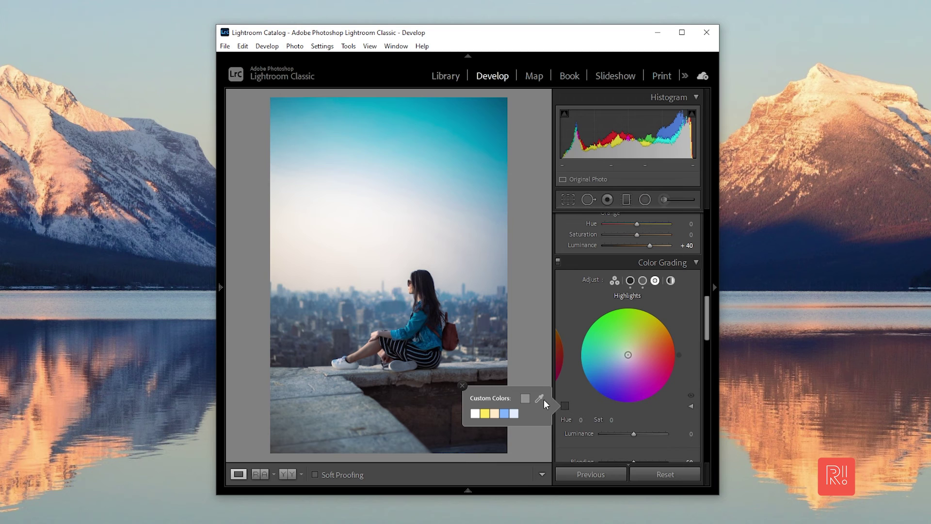
click(566, 406)
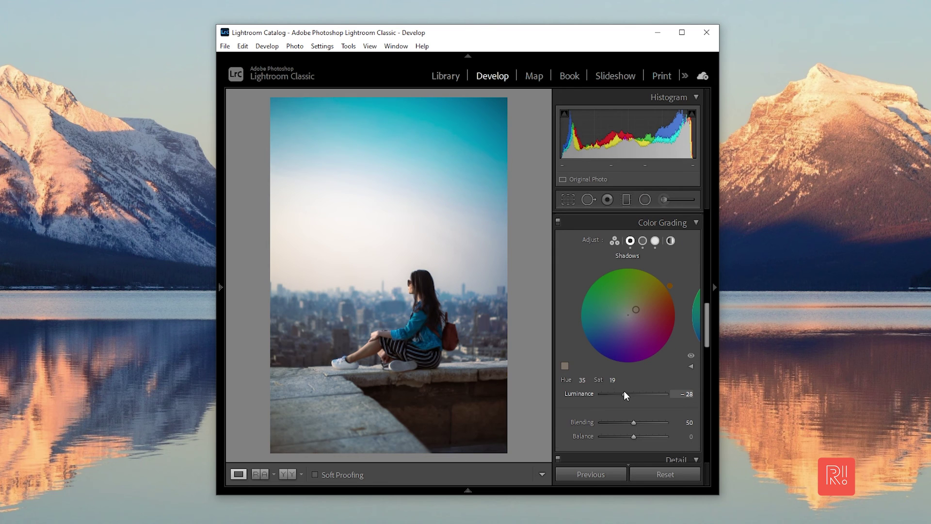
drag(623, 393, 618, 393)
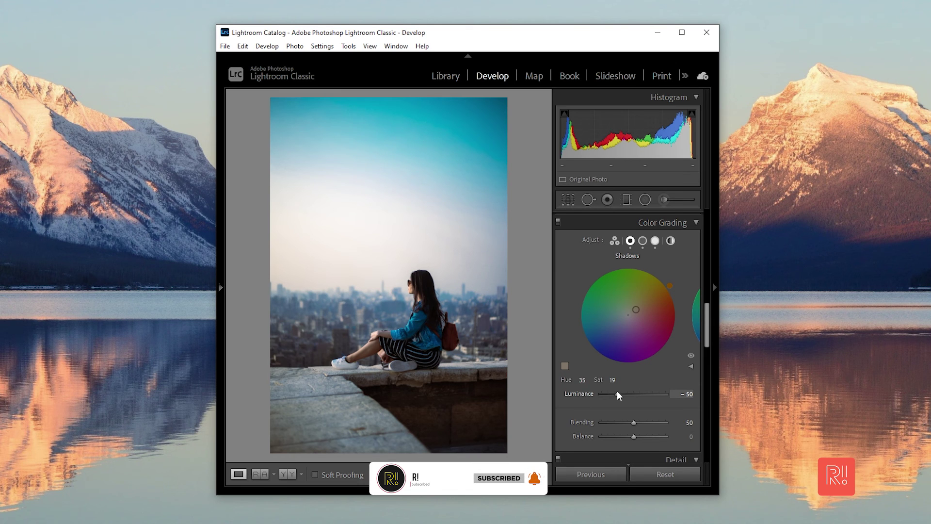
drag(706, 320, 705, 226)
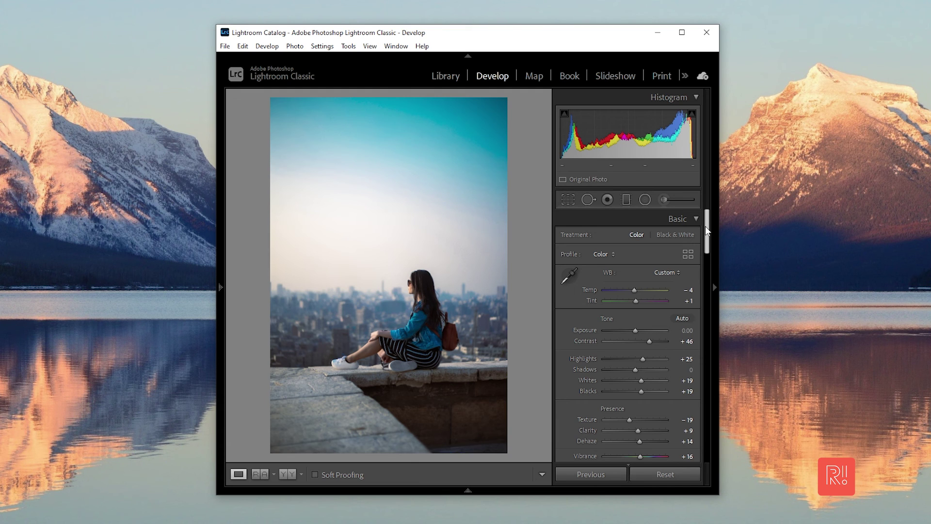
- Undo the Magenta saturation change and reach Post-Crop Vignetting in the Effects panel
scroll(705, 226, down, 8)
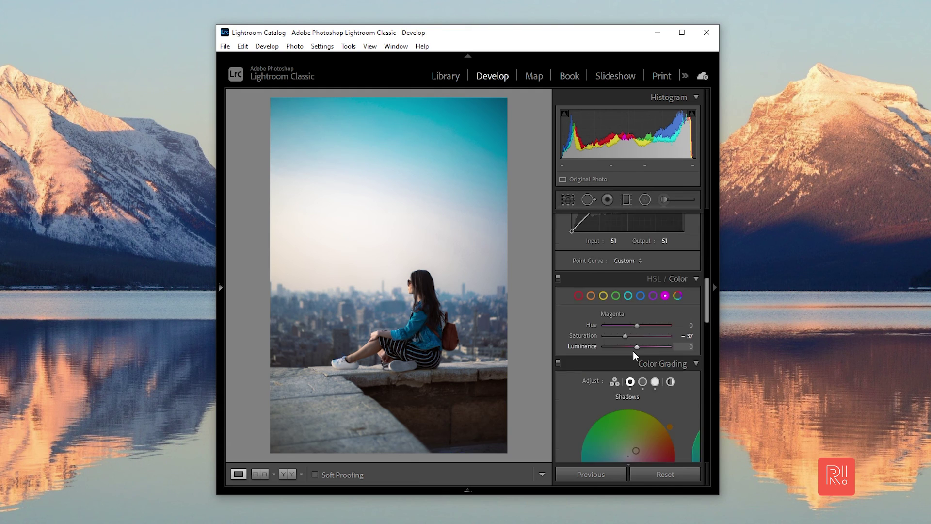
key(ctrl+z)
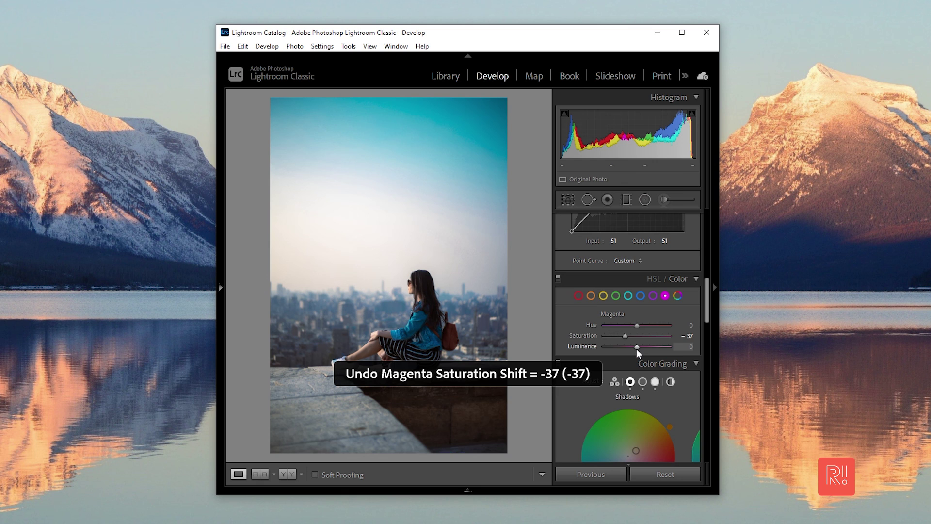
scroll(688, 433, down, 10)
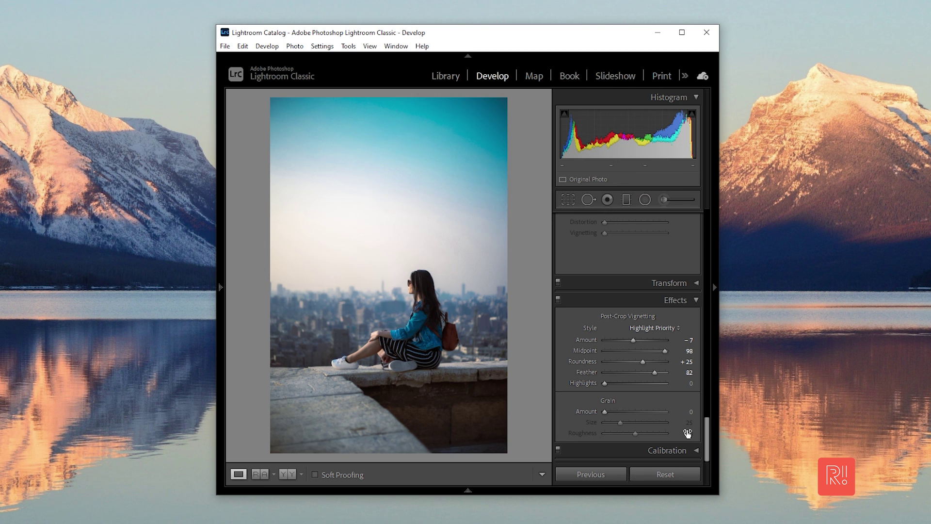
scroll(688, 433, up, 15)
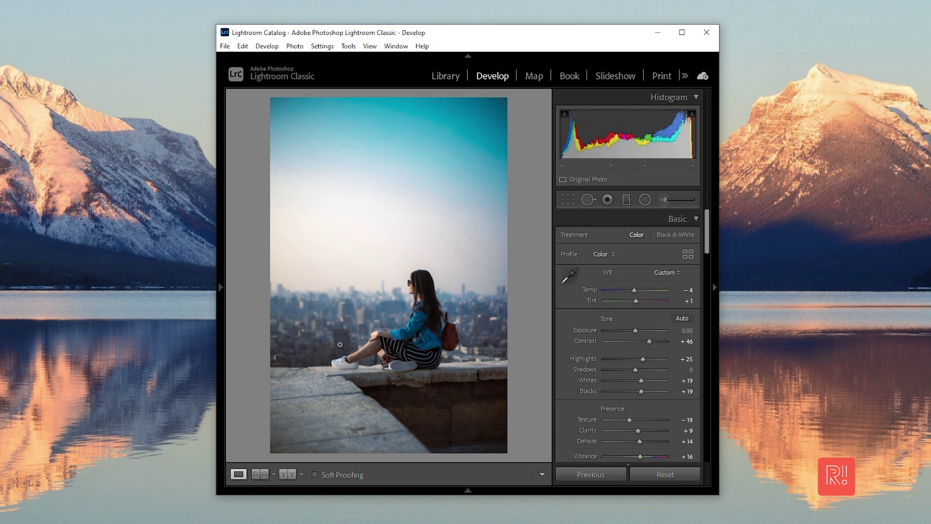